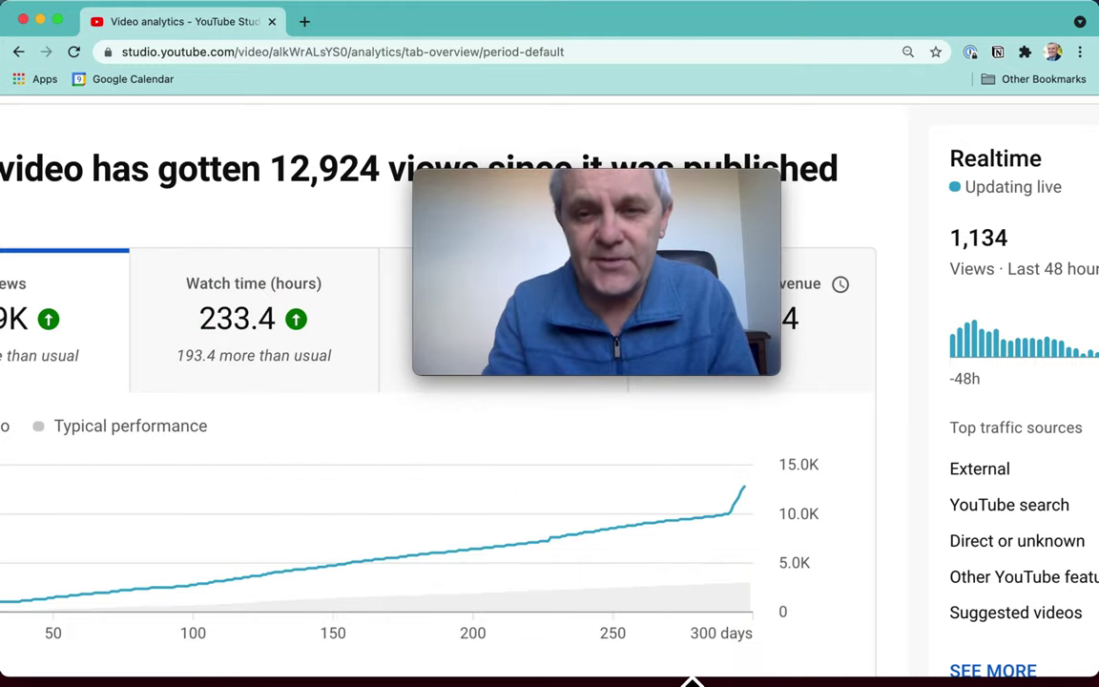
Step: From the channel's realtime report, open the analytics of the video "Can't Change ZOOM PROFILE PICTURE during MEETING?"
mouse_move(725, 534)
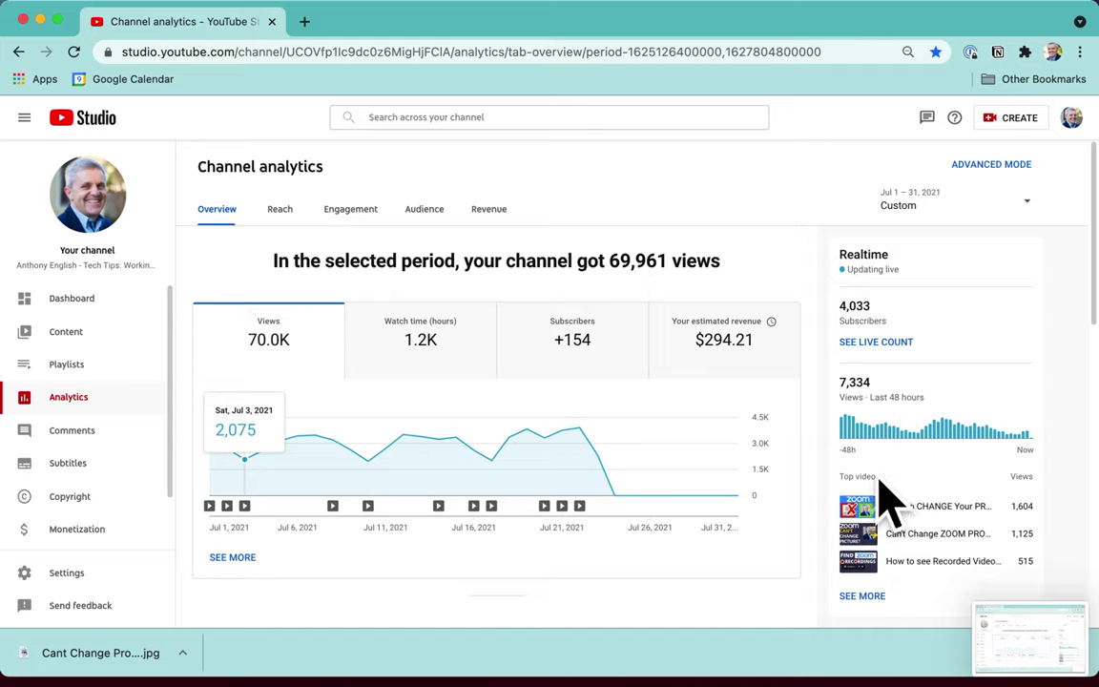
click(894, 618)
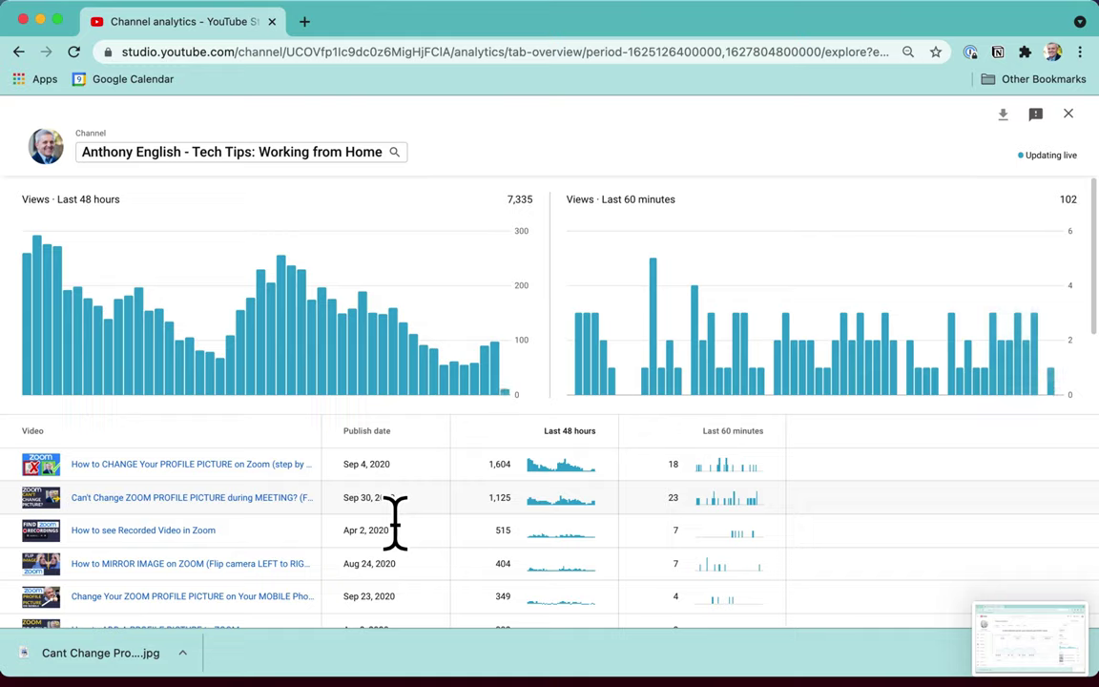
mouse_move(204, 526)
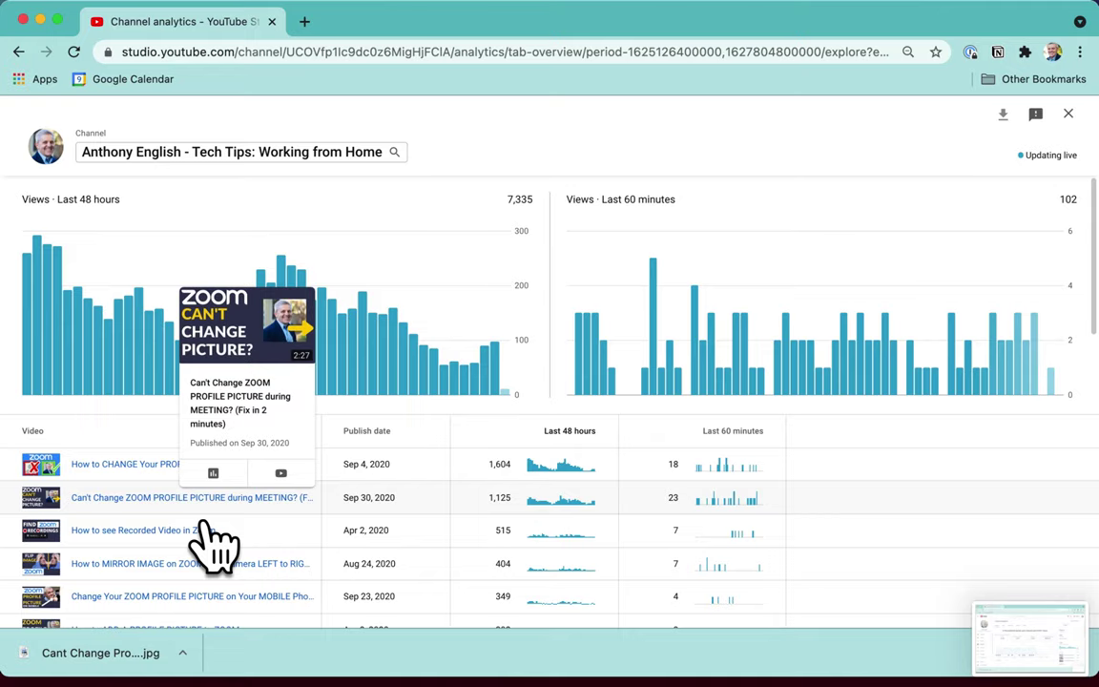
click(246, 496)
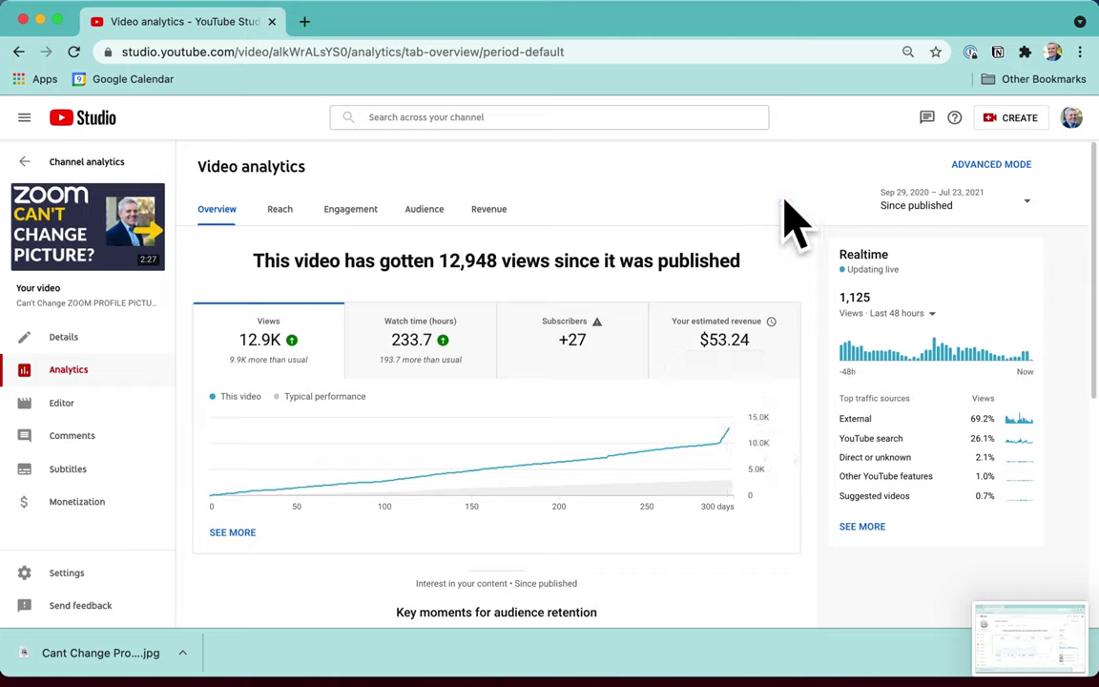
Step: View the video's overview for the last 7 days and the last 28 days, examining when views started climbing
click(1074, 240)
click(965, 259)
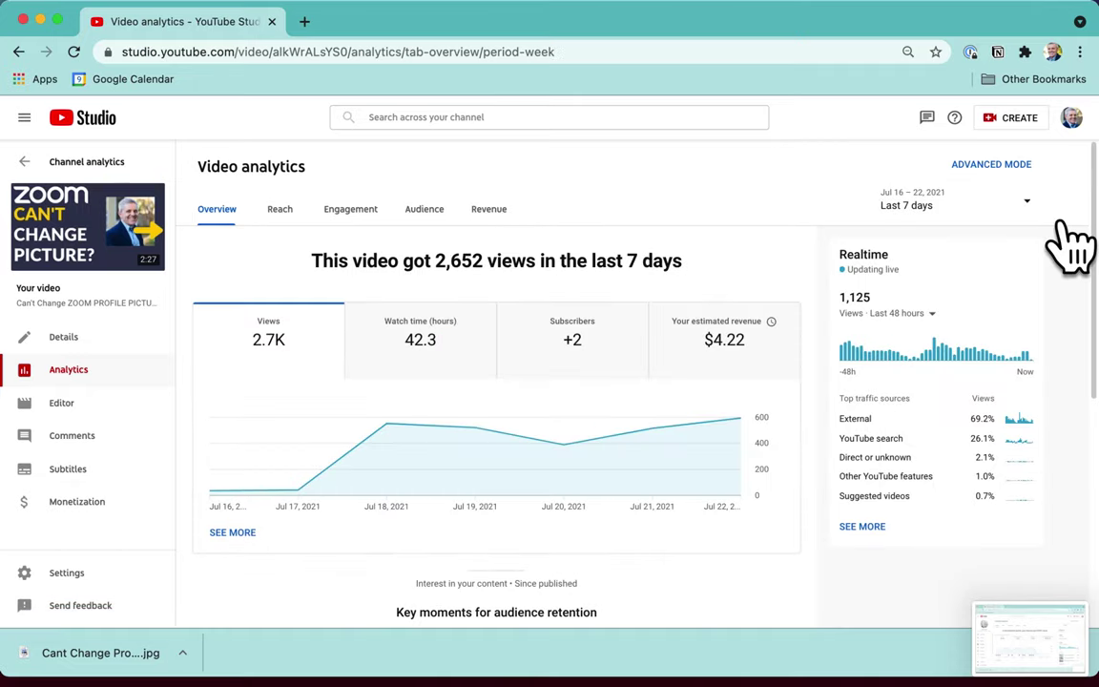
click(1069, 238)
click(947, 280)
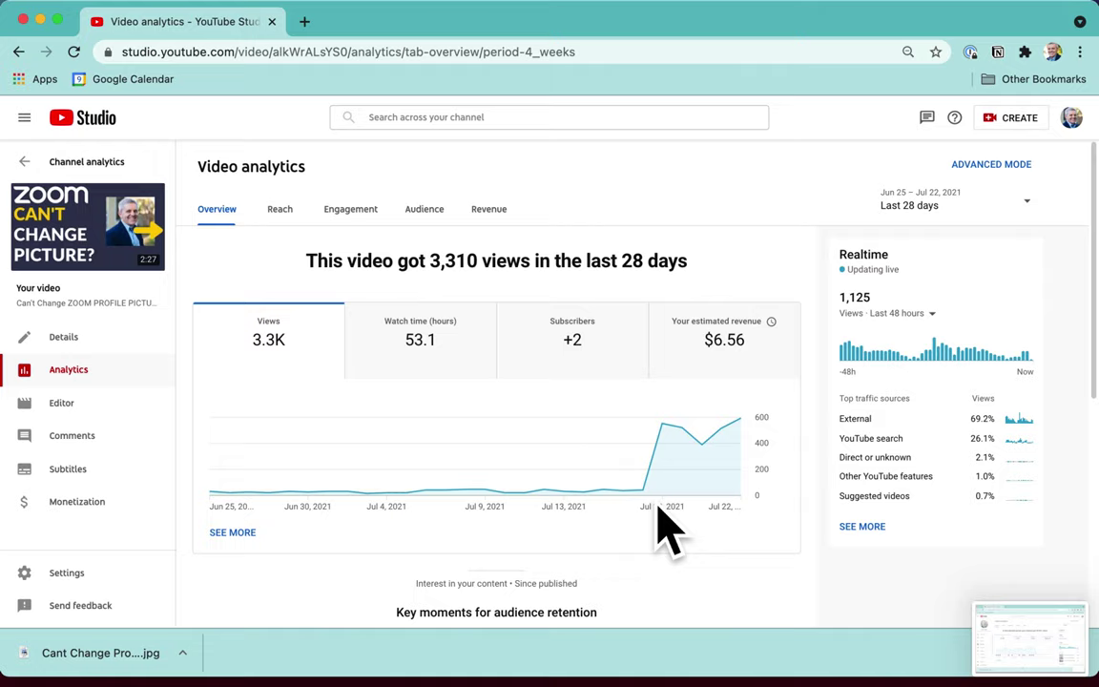
mouse_move(655, 507)
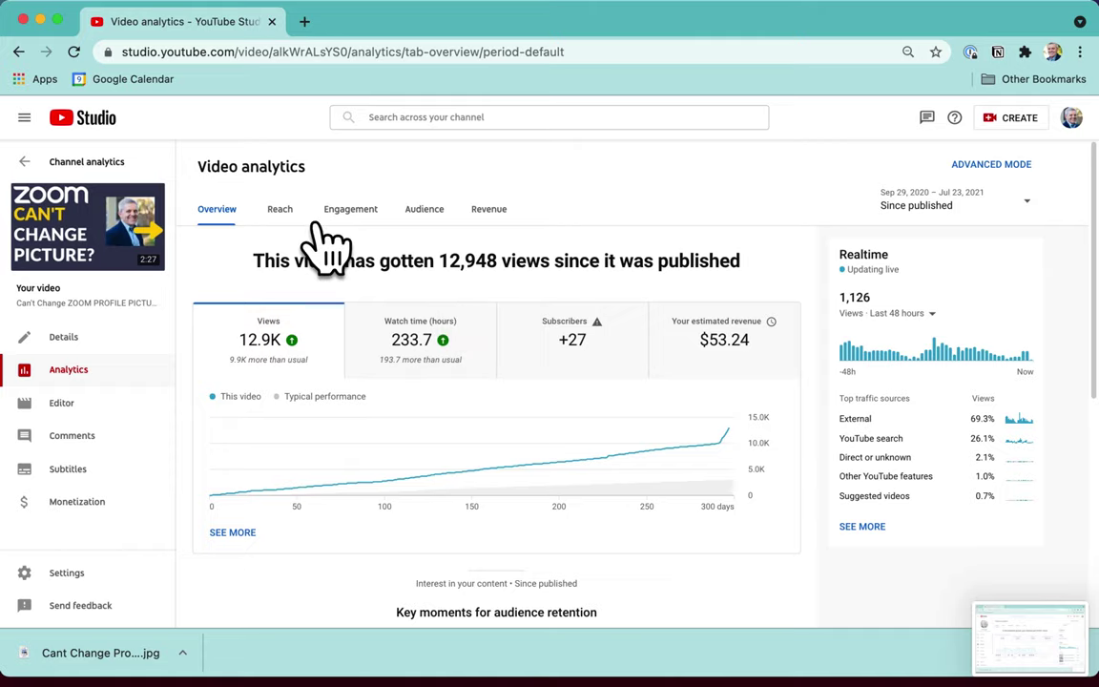
Step: Open the video's Reach analytics and examine its traffic source types and external sources since publication
click(280, 208)
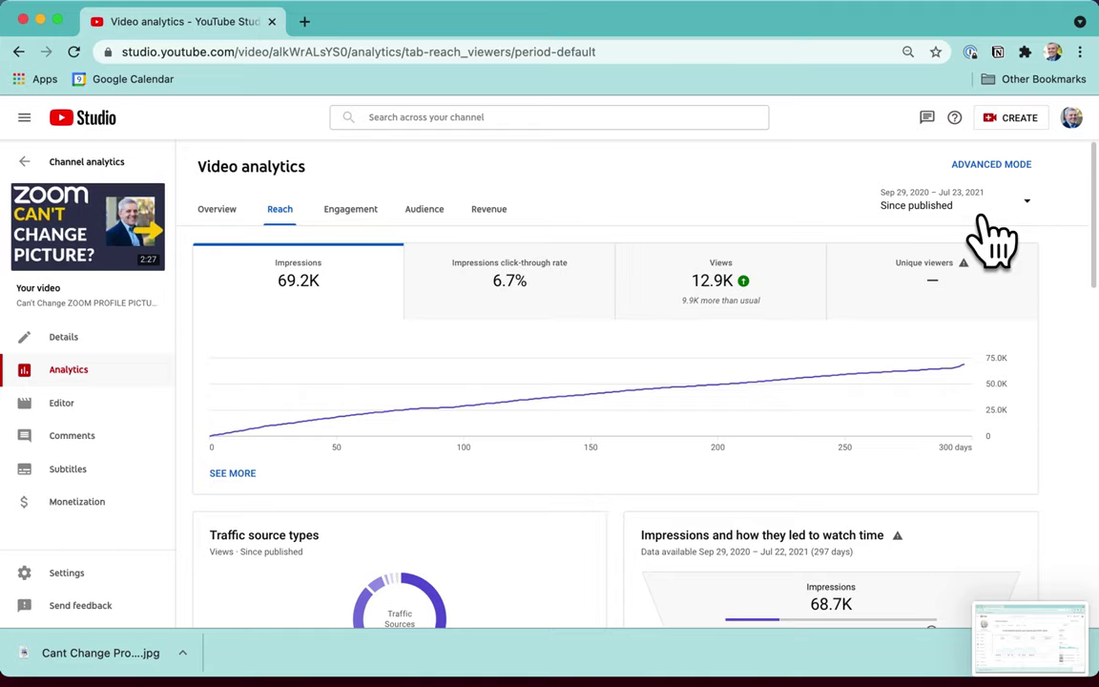
scroll(584, 534, down, 3)
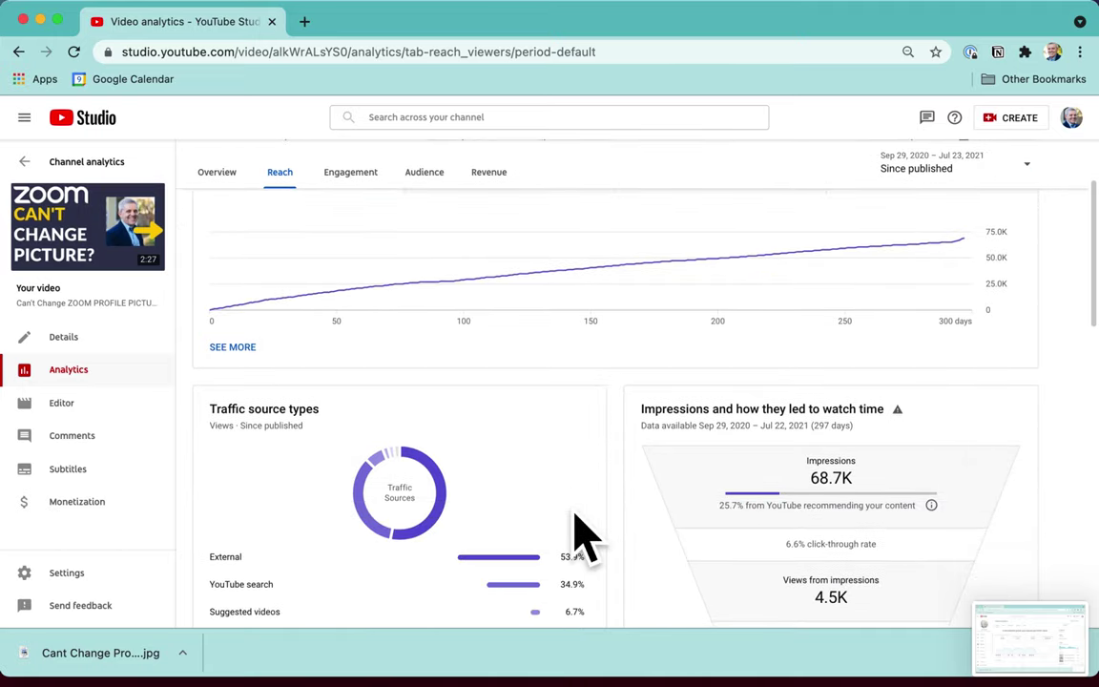
mouse_move(456, 520)
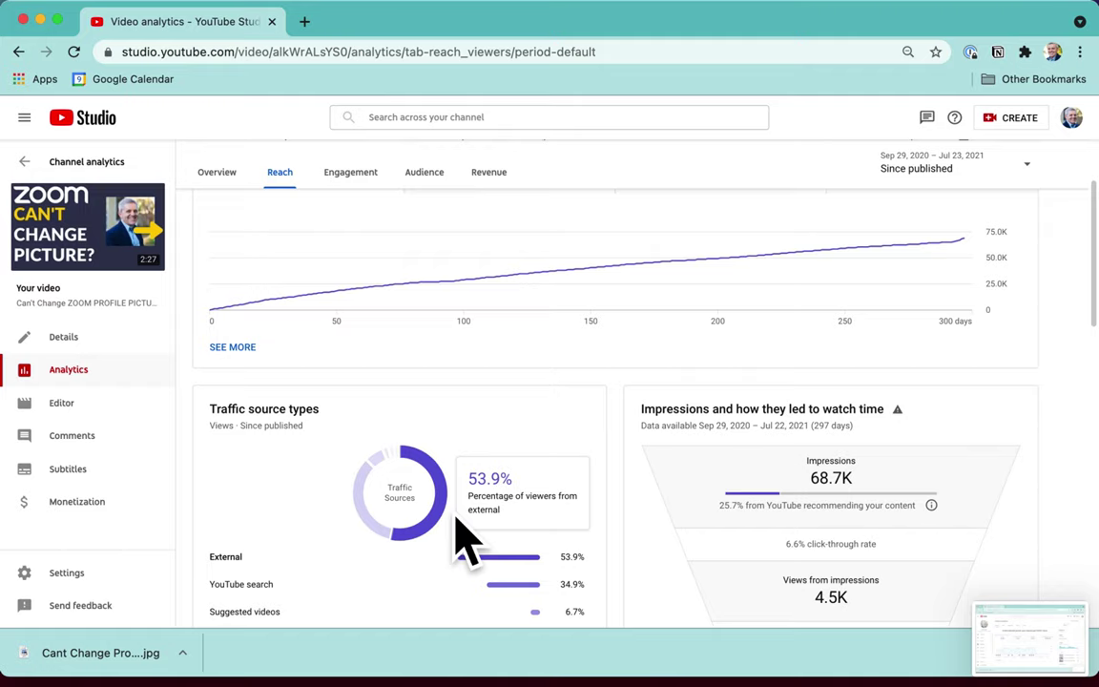
scroll(466, 539, down, 4)
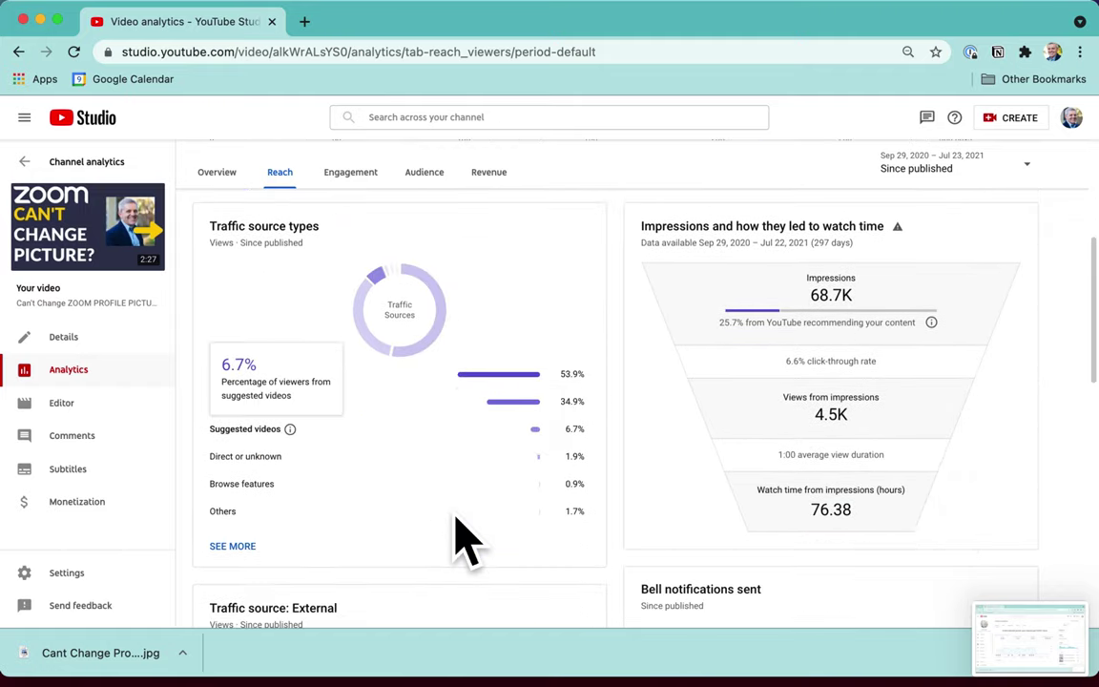
scroll(466, 539, down, 4)
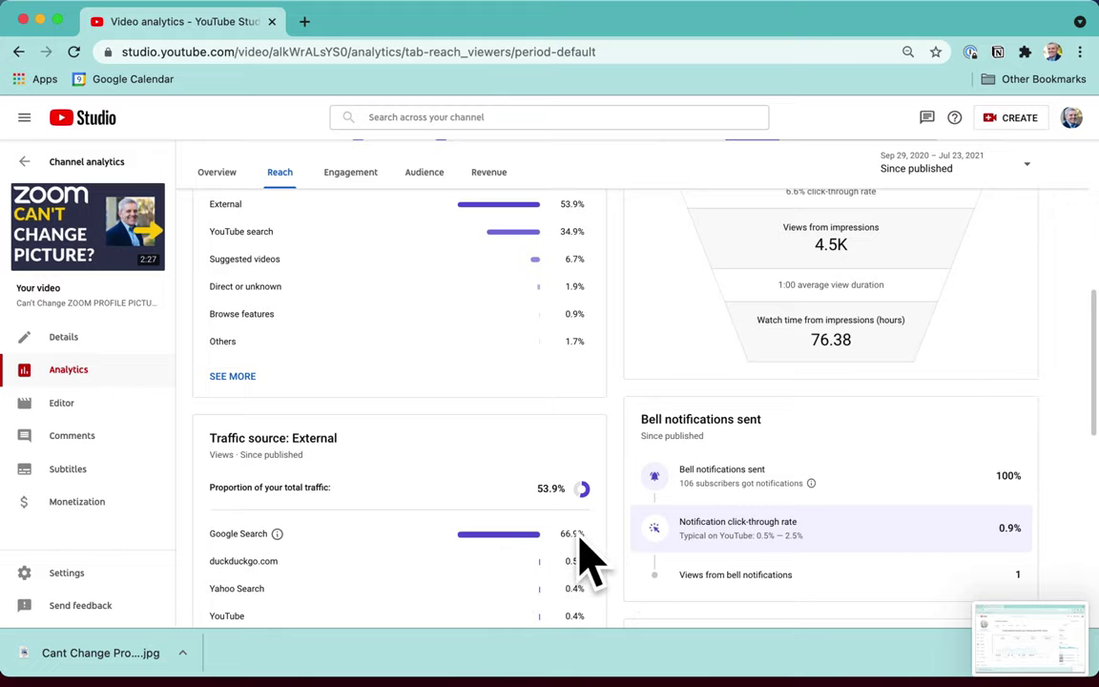
scroll(522, 563, up, 10)
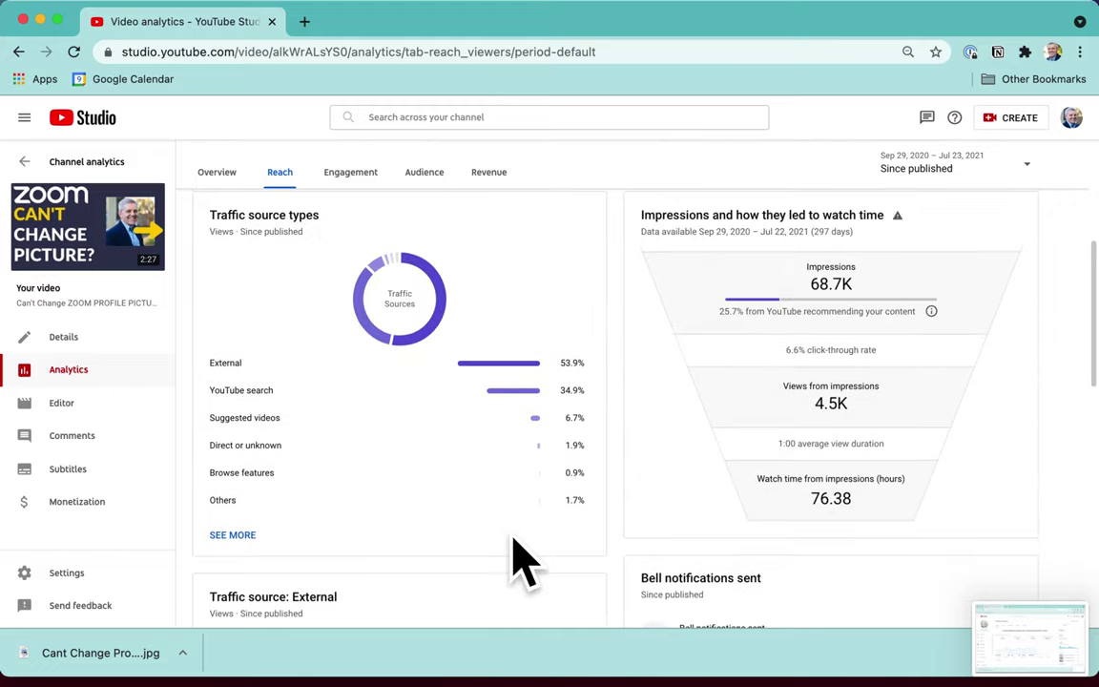
scroll(523, 563, up, 1)
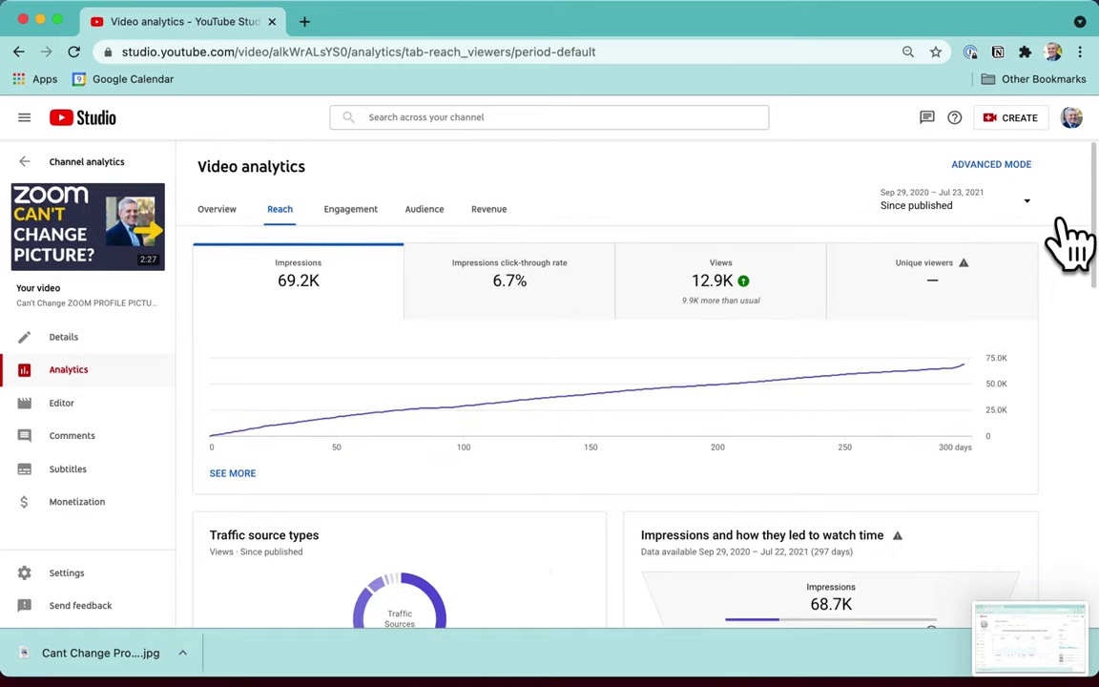
Step: Set the Reach report's period to the last 7 days and review the traffic sources
click(1033, 204)
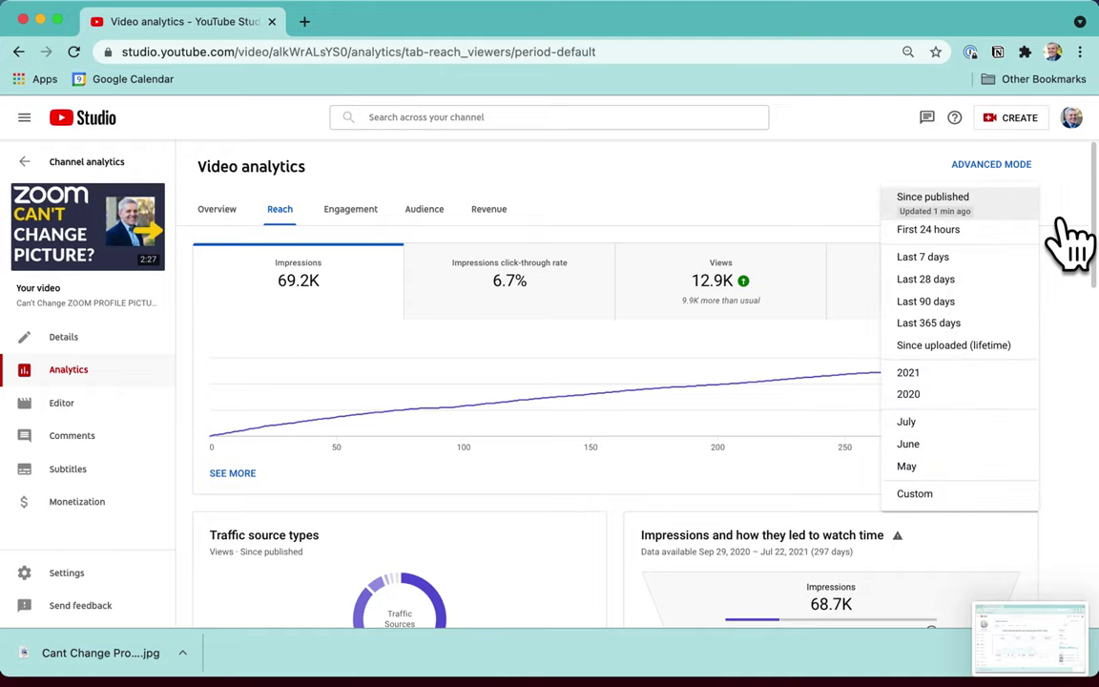
click(983, 264)
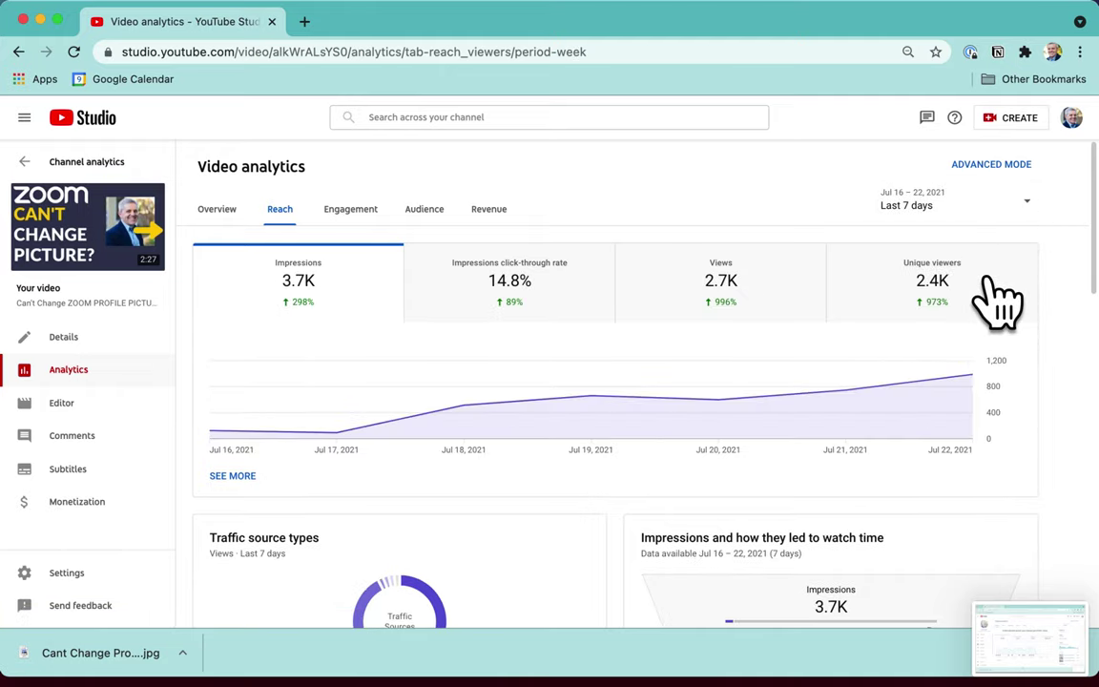
scroll(581, 474, down, 5)
mouse_move(581, 470)
scroll(582, 467, down, 6)
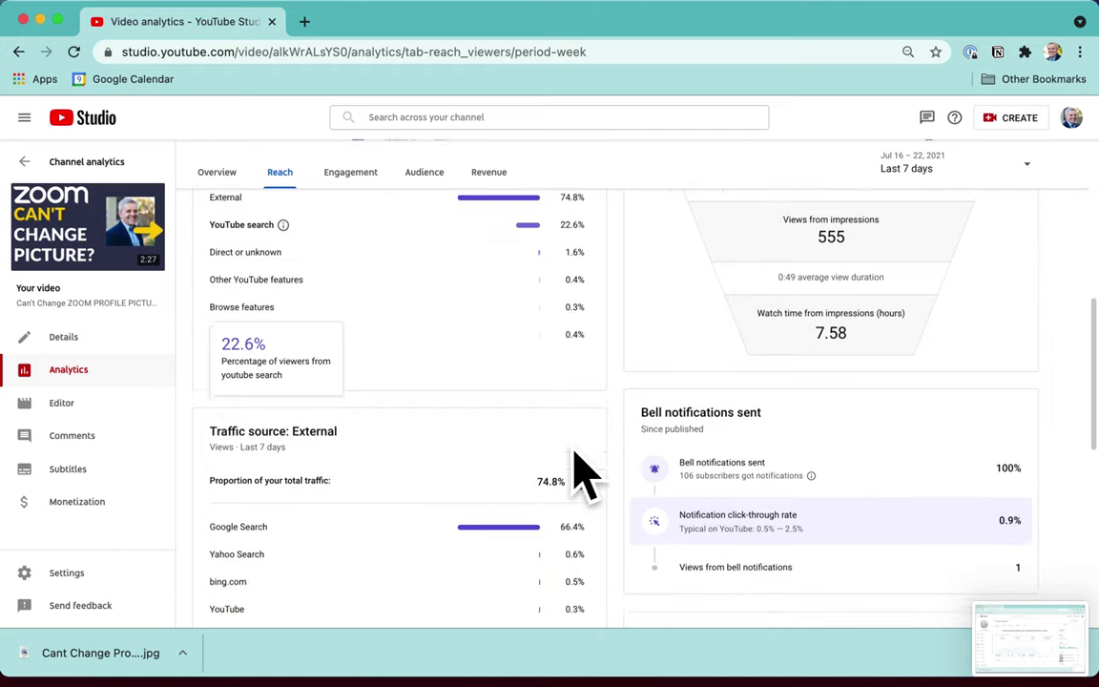
scroll(357, 466, down, 1)
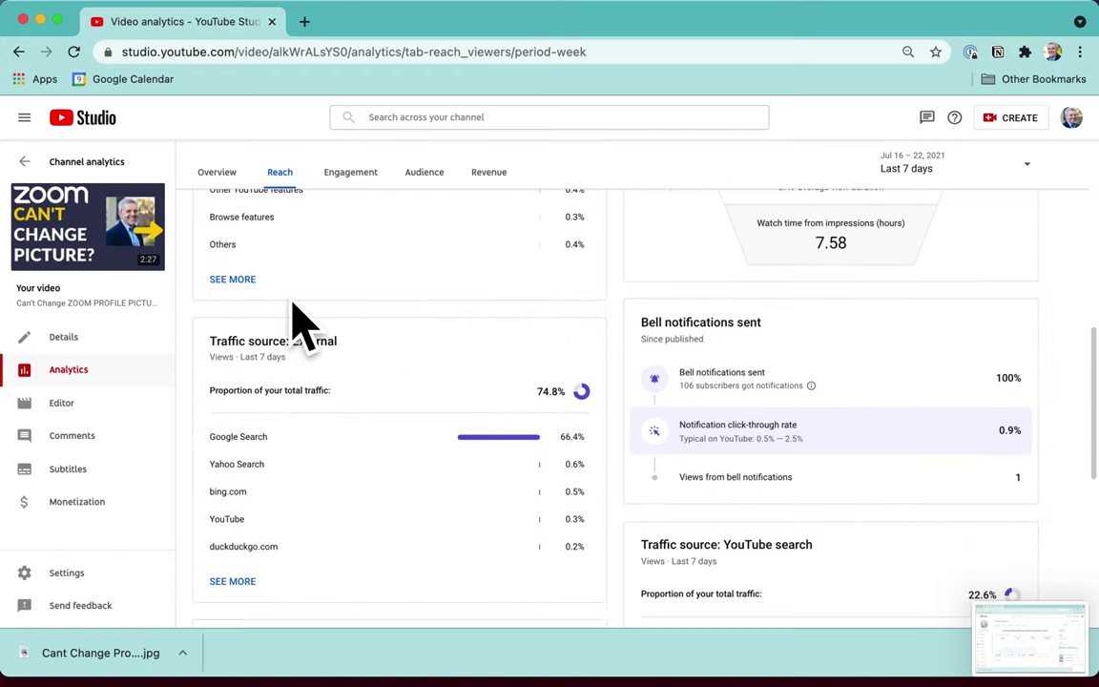
Step: Open the detailed traffic source report, examine the daily views per source, and close the report
click(263, 304)
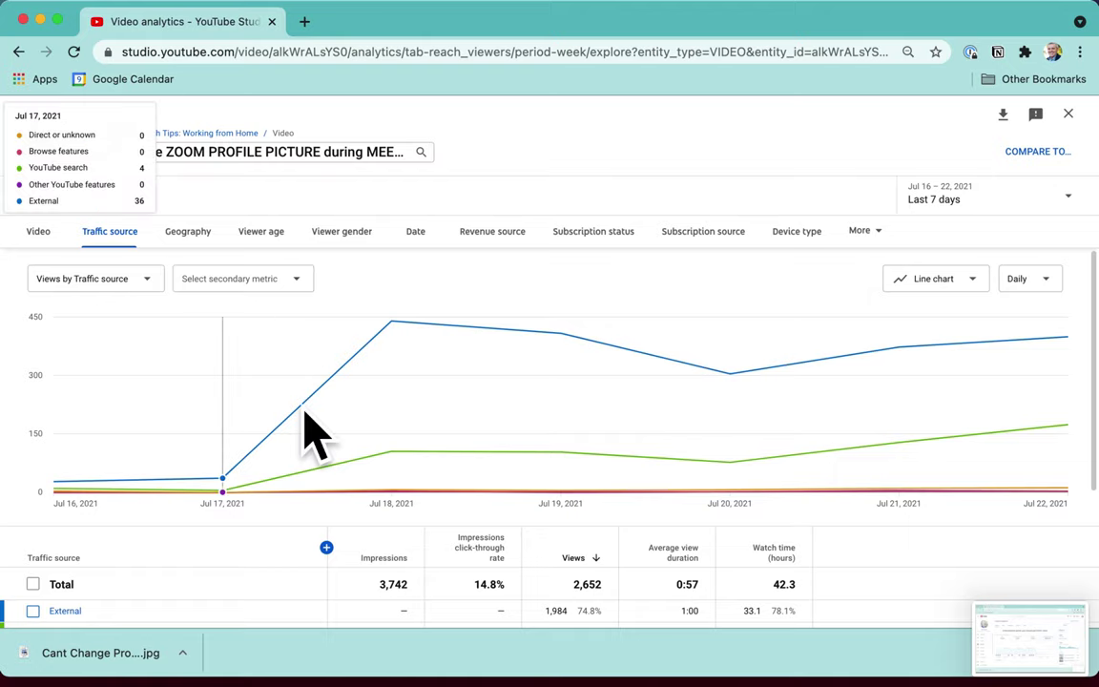
scroll(304, 415, down, 3)
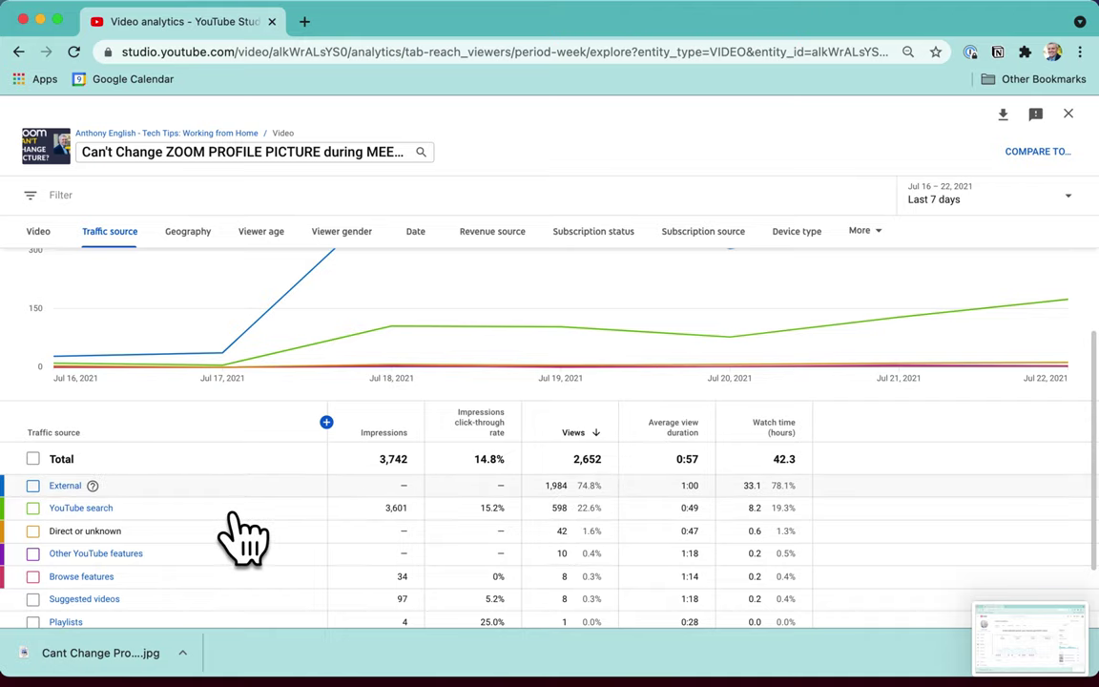
scroll(244, 537, up, 3)
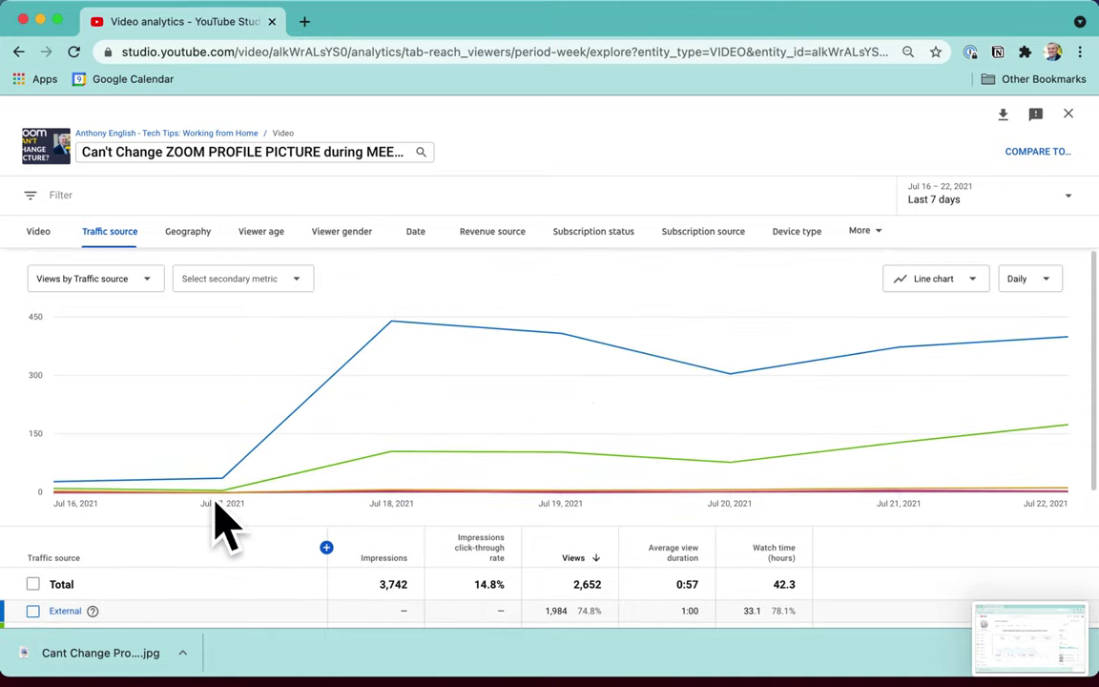
mouse_move(486, 467)
click(1069, 113)
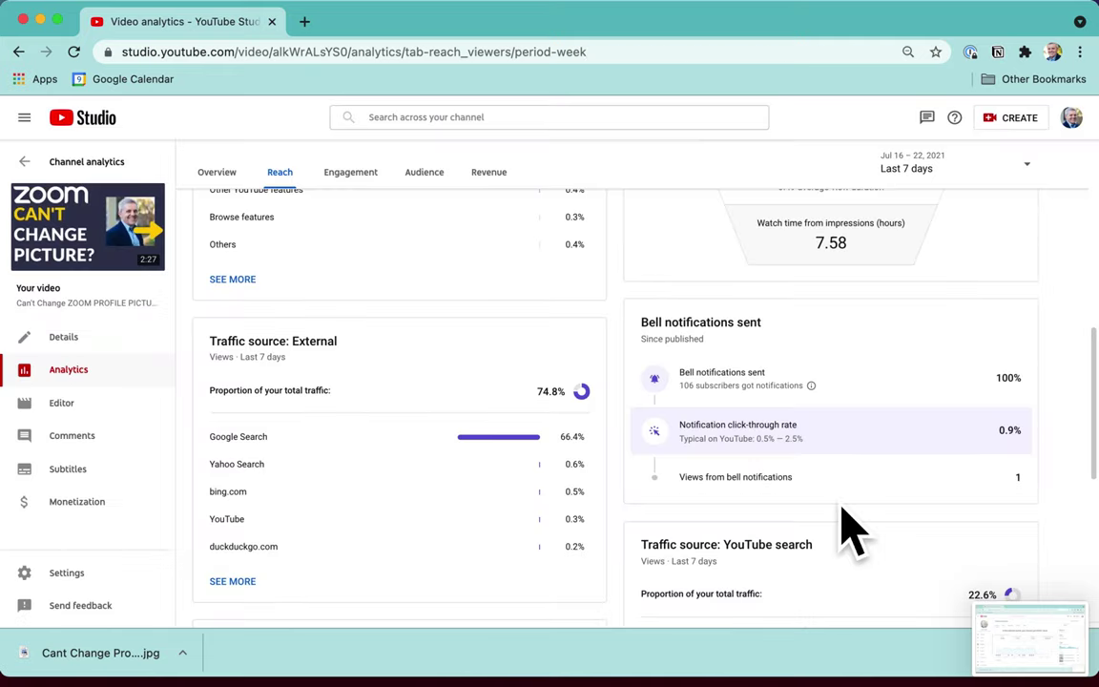
Step: Review the suggested videos and YouTube search terms that brought traffic in the last 7 days
scroll(852, 531, down, 6)
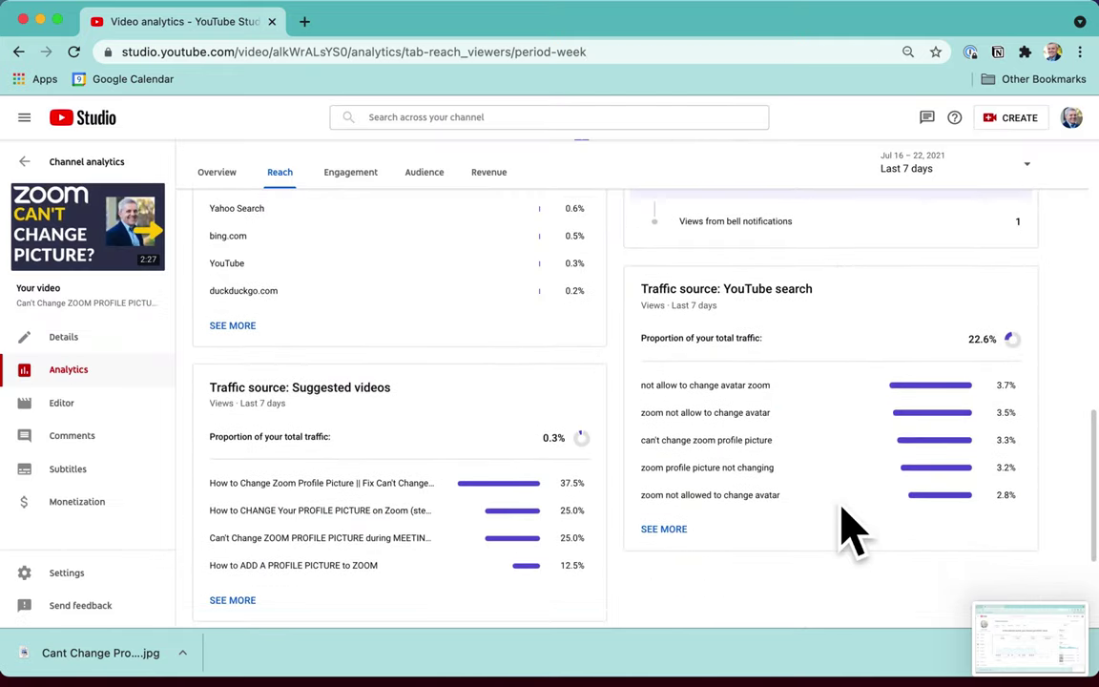
scroll(852, 530, down, 2)
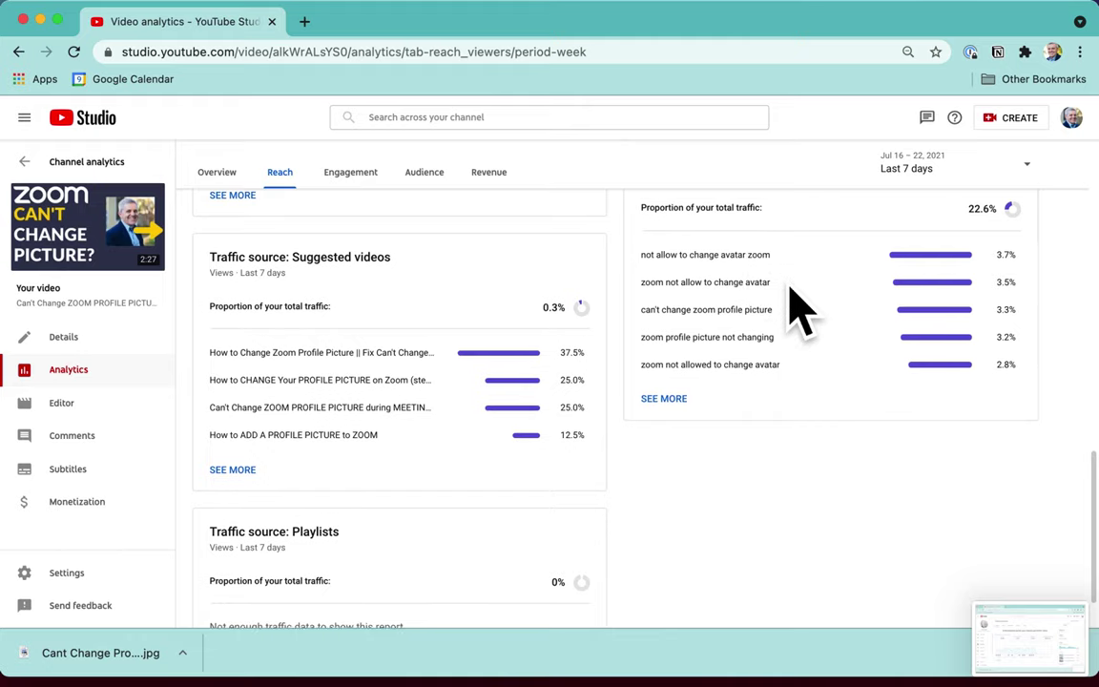
scroll(799, 308, down, 1)
scroll(799, 307, up, 3)
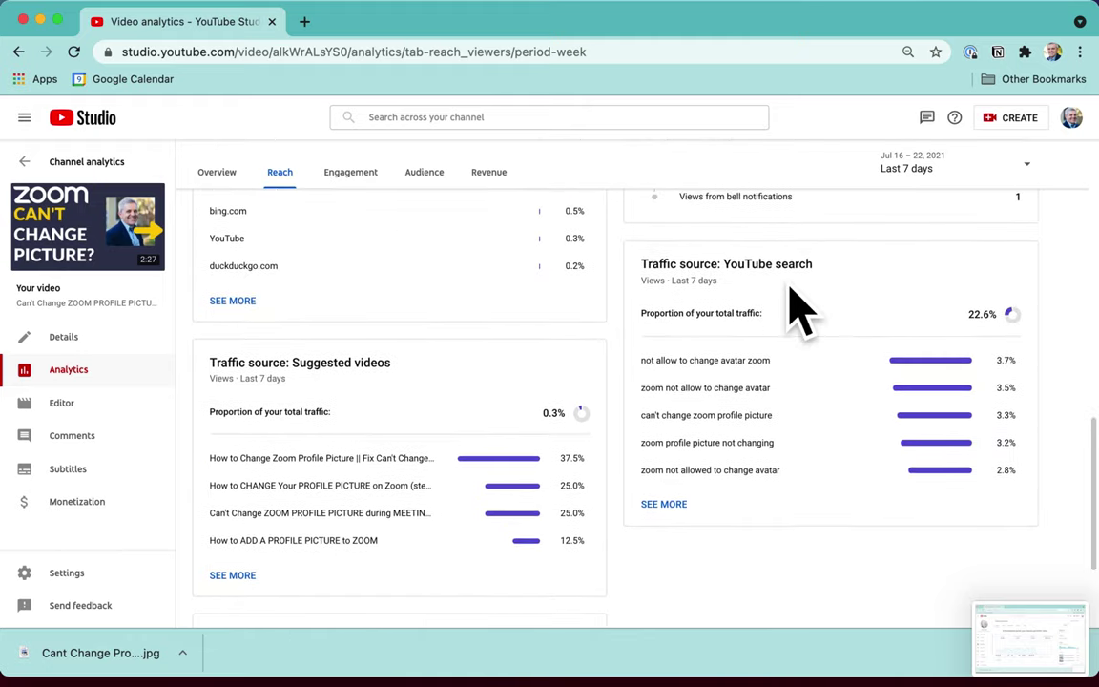
Step: Examine the detailed report for external traffic, close it, and return to the Reach overview's YouTube search terms
click(272, 328)
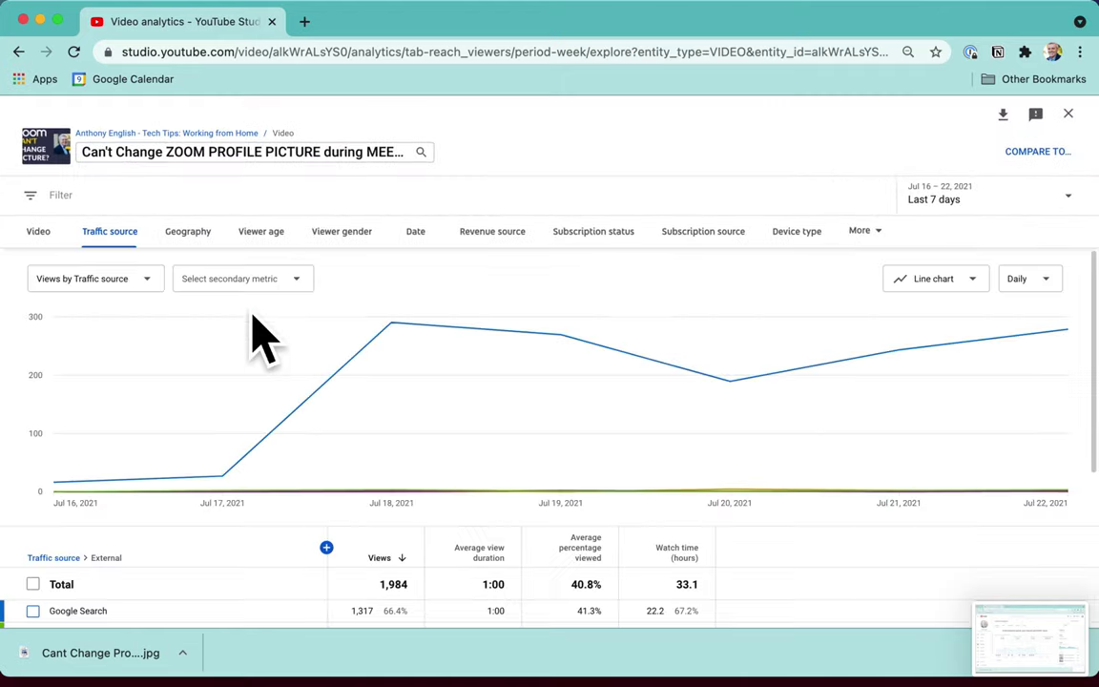
key(Escape)
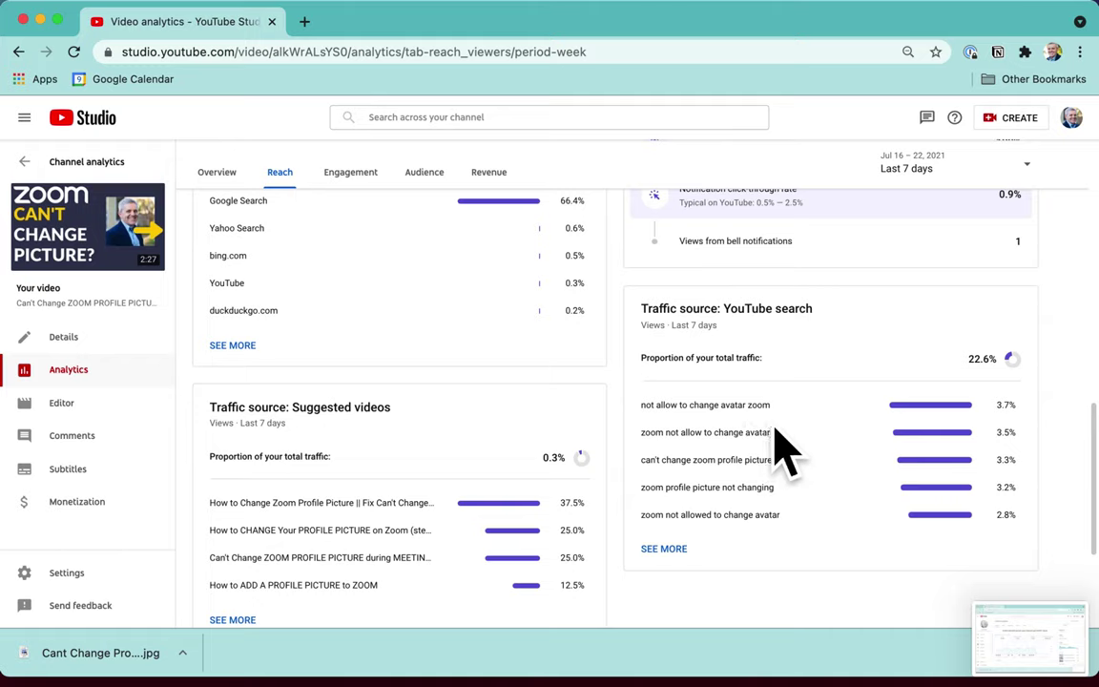
scroll(782, 449, up, 5)
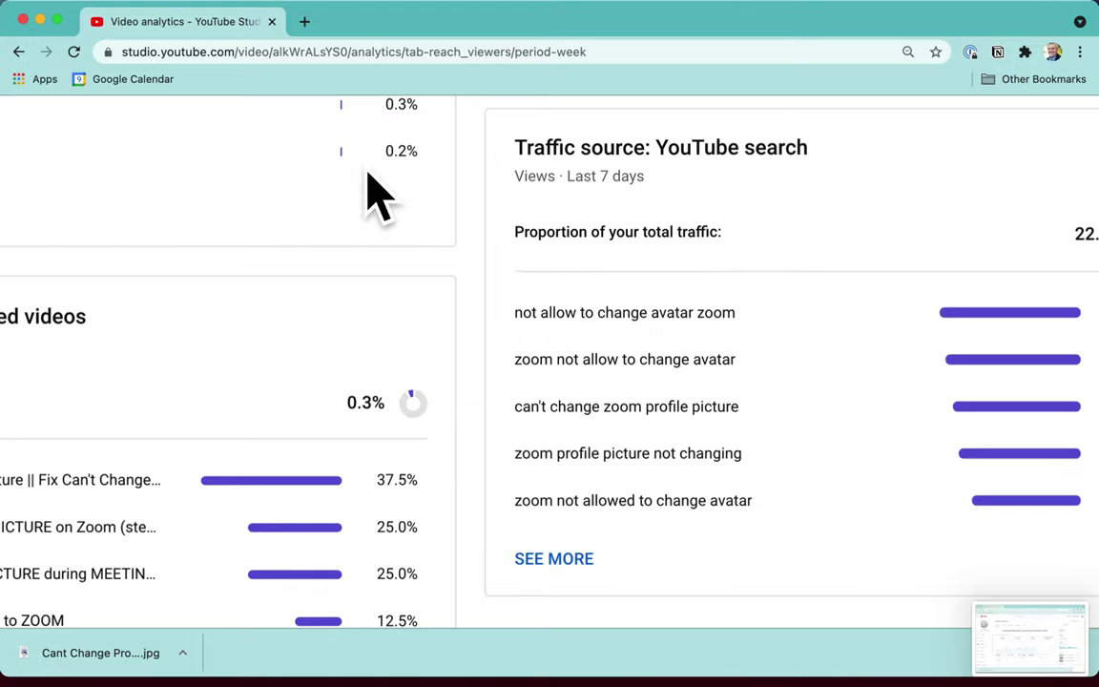
Step: Search Google in a new tab for "not allow to change avatar" zoom, with the phrase before zoom in quotation marks
key(super+t)
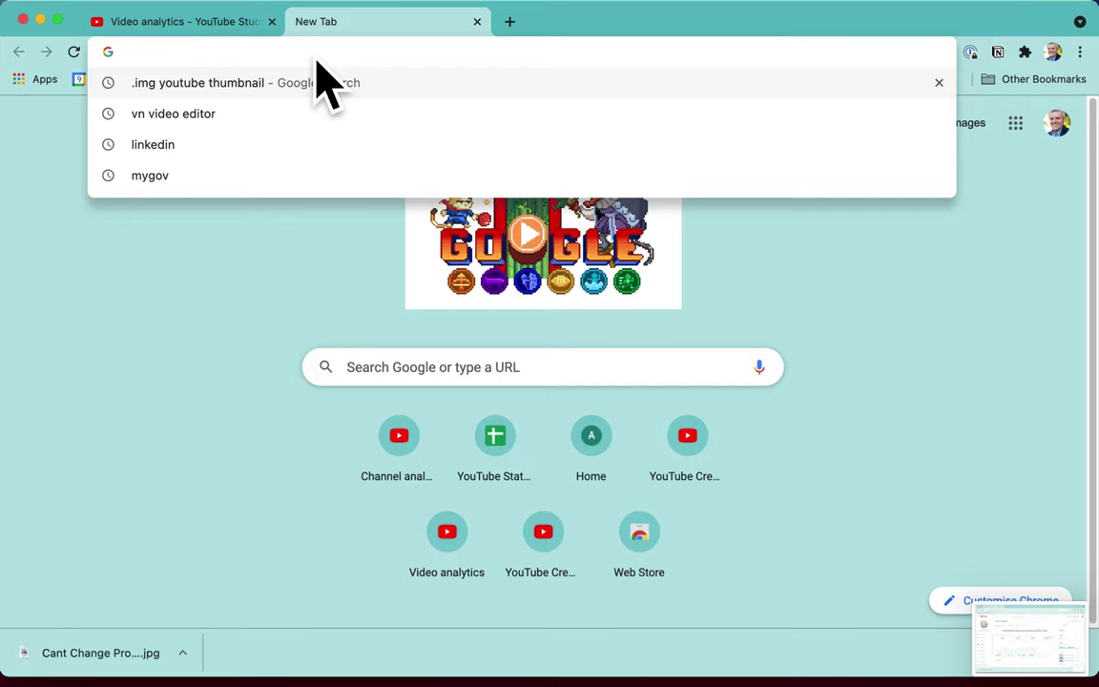
text("not allow to change avatar" zoom)
key(Return)
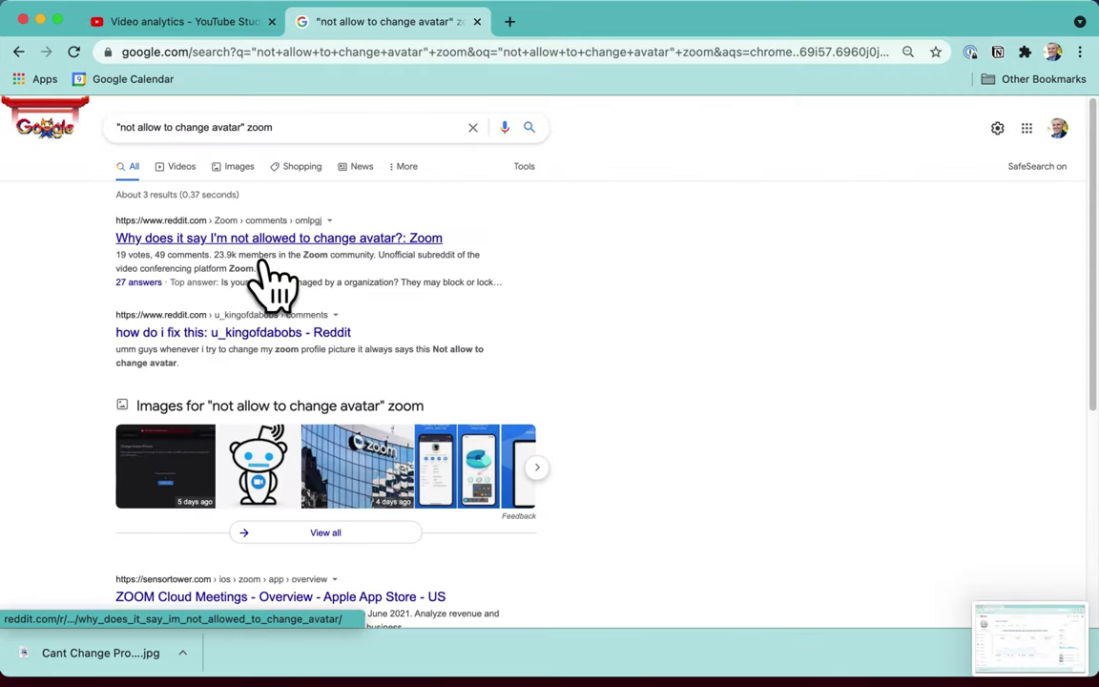
Step: Open the Reddit result "Why does it say I'm not allowed to change avatar?" and read the post
click(264, 260)
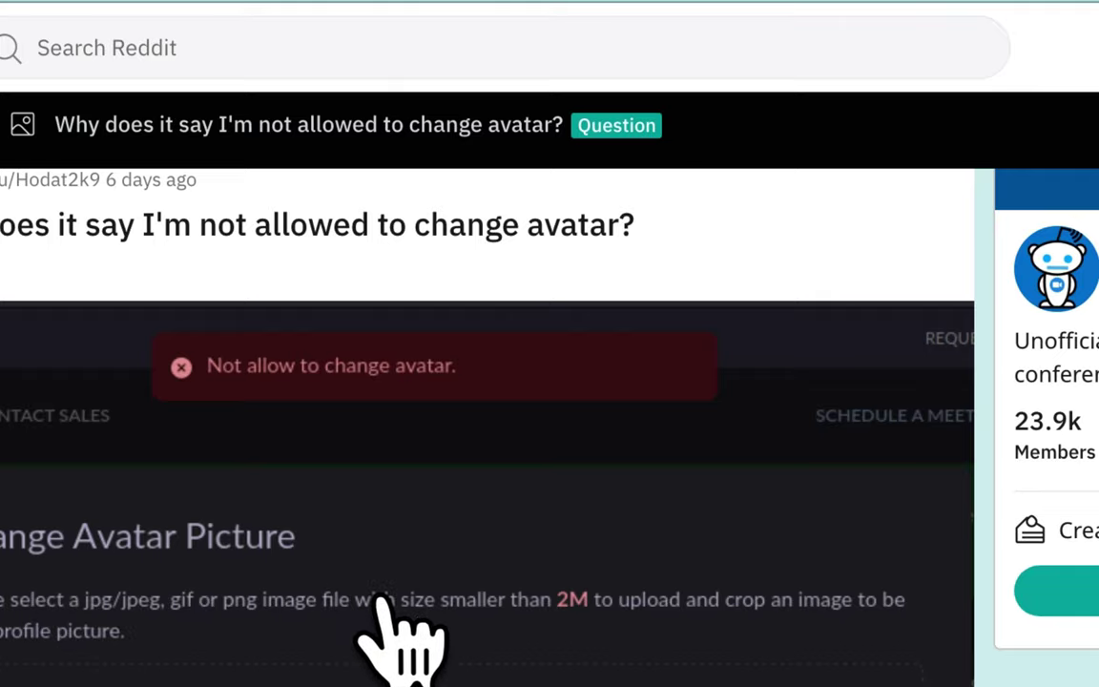
scroll(401, 635, down, 1)
scroll(386, 610, up, 2)
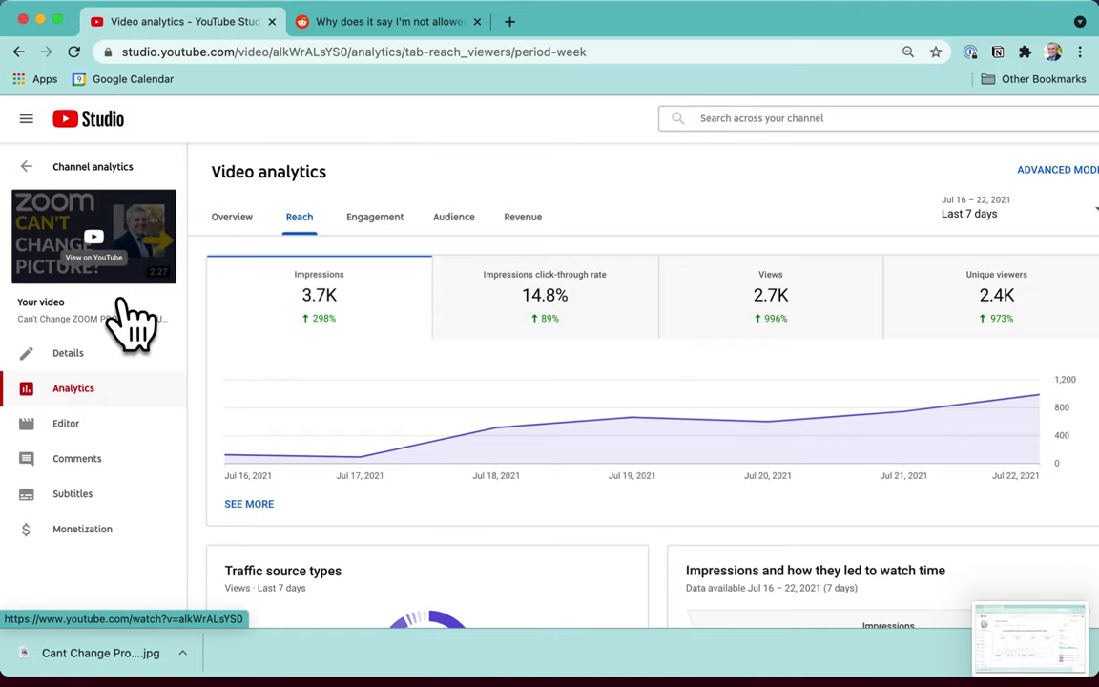
Step: Return to the video's Overview analytics since publication and examine the key moments for audience retention
click(250, 227)
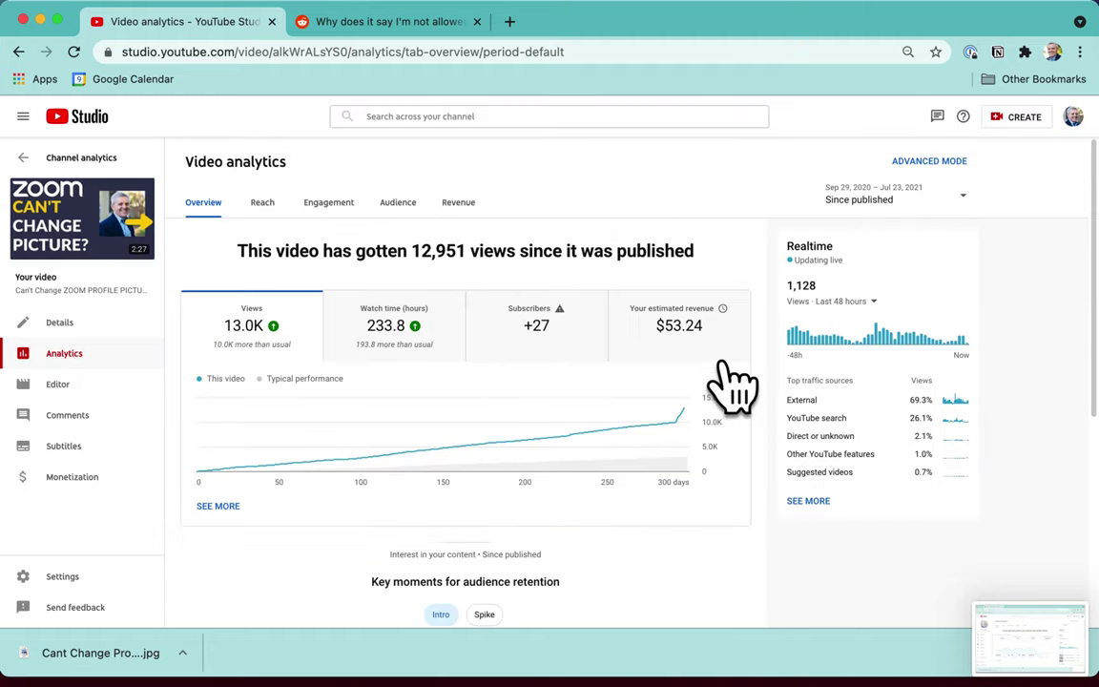
click(458, 202)
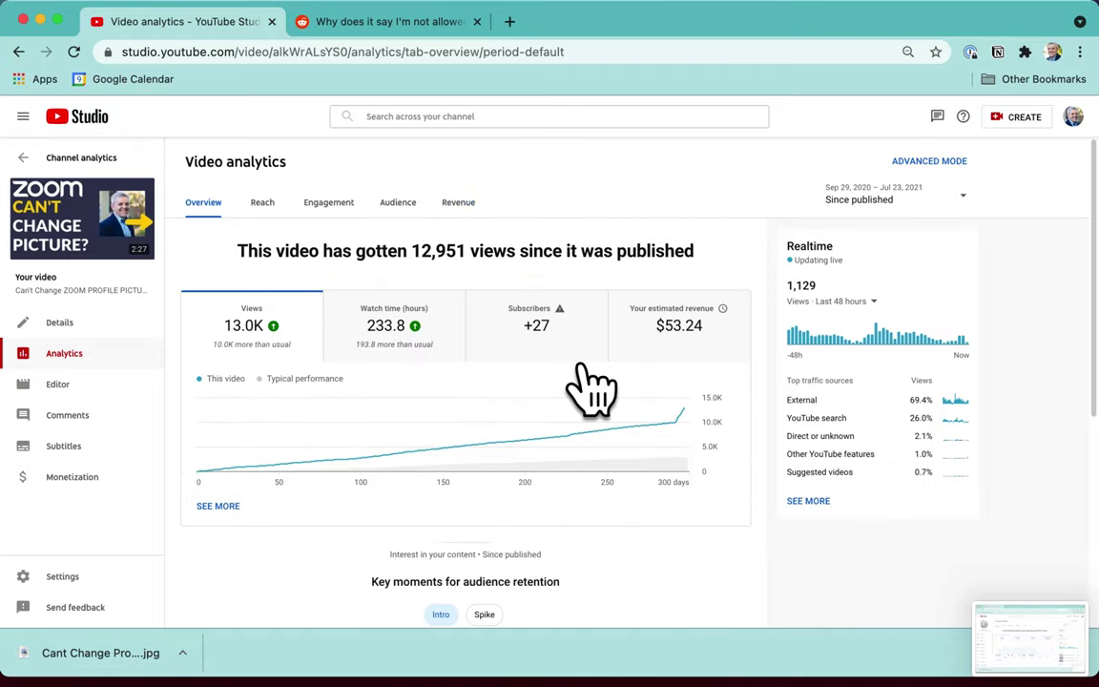
scroll(587, 391, down, 7)
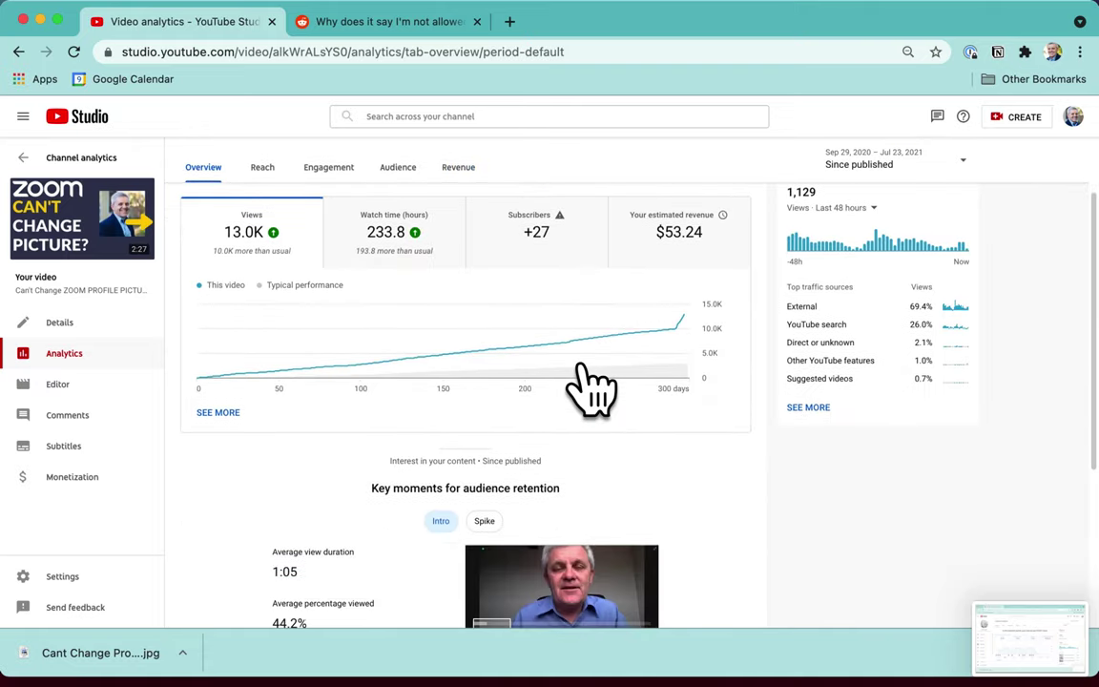
scroll(534, 391, down, 1)
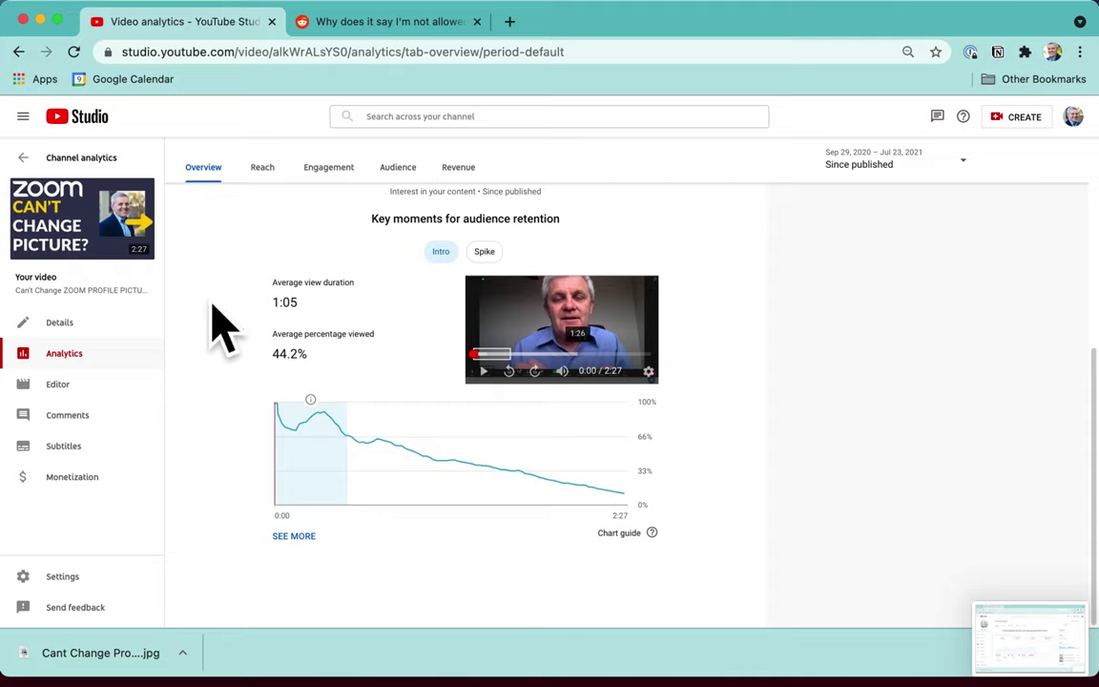
mouse_move(359, 453)
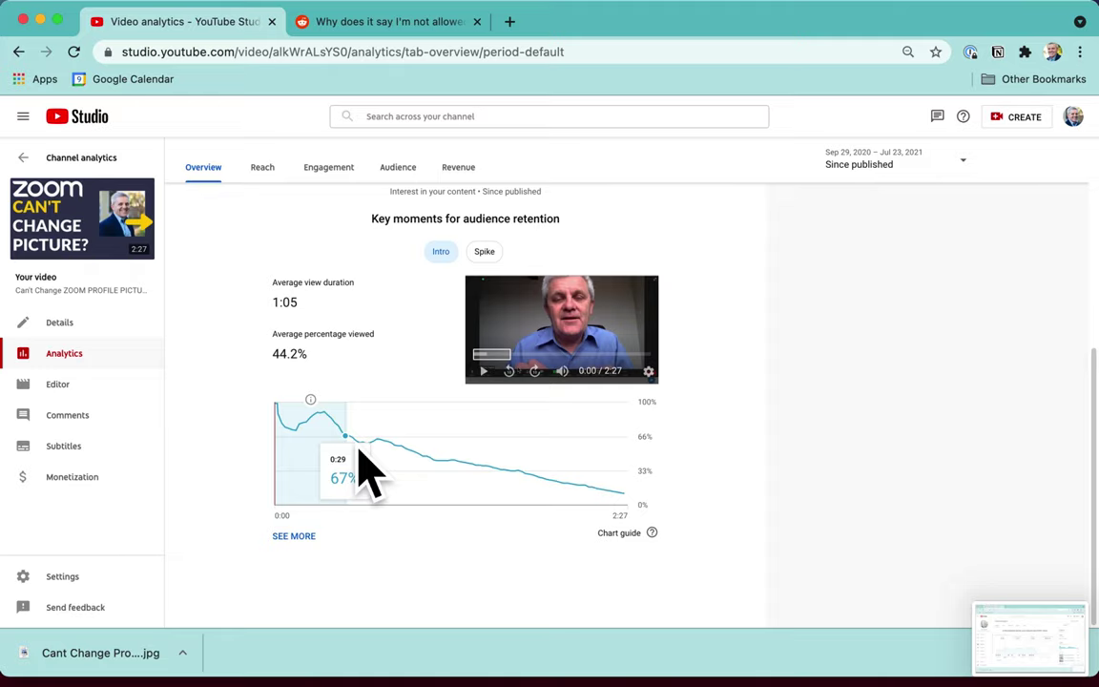
scroll(571, 608, up, 5)
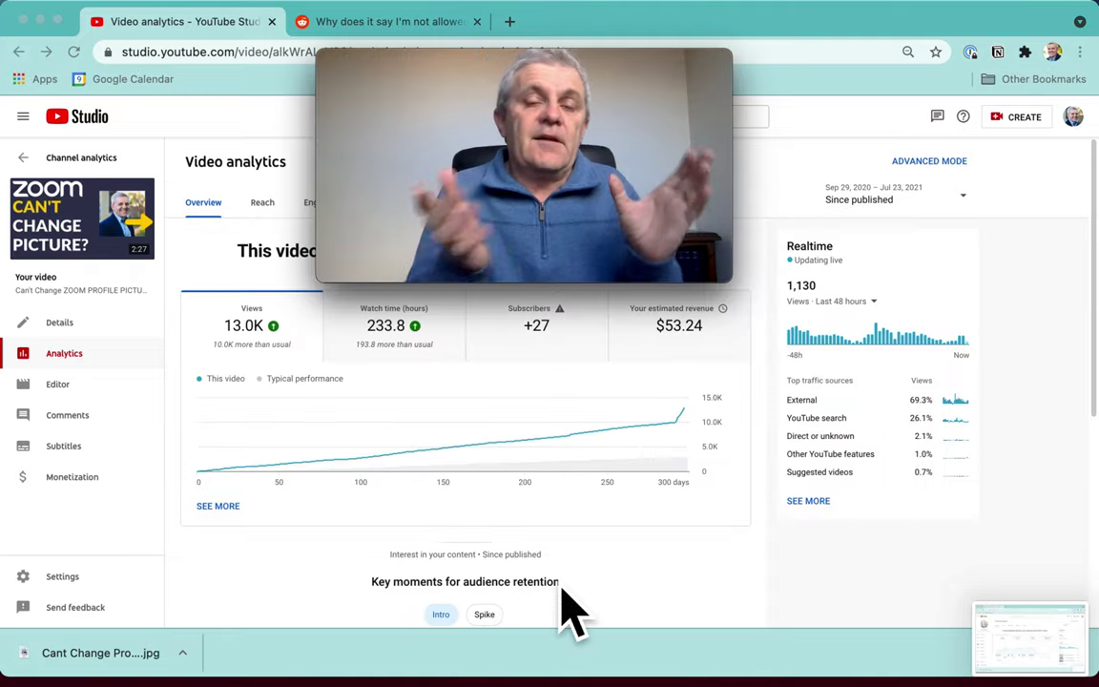